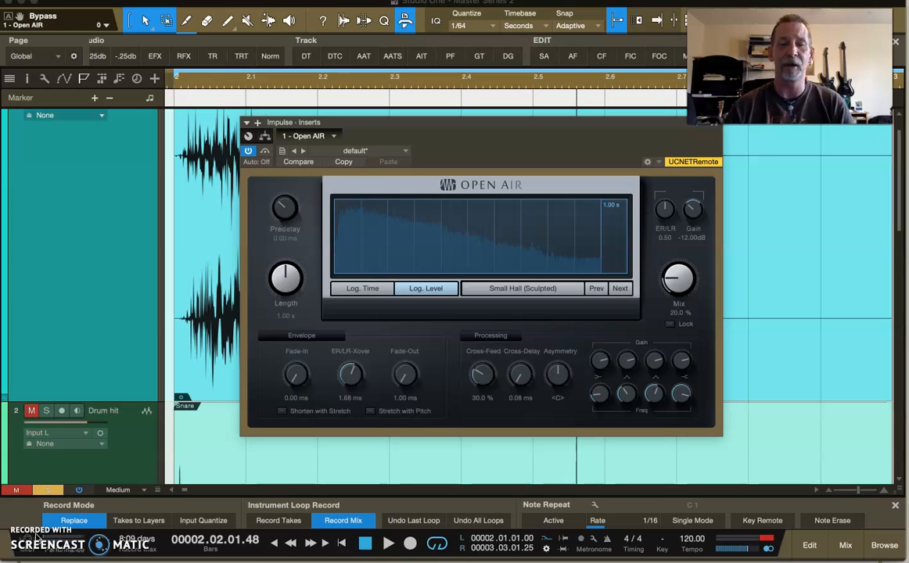
# - Examine the Small Hall (Sculpted) waveform on the Impulse track and compare its onset with the snare hit on the Drum hit track
pyautogui.moveTo(410, 127); pyautogui.dragTo(582, 149)
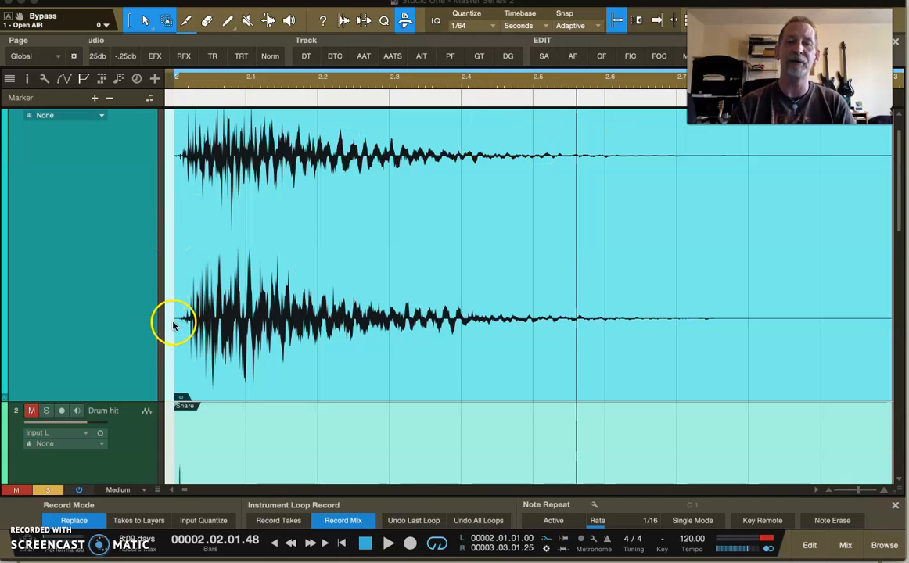
pyautogui.scroll(-3, 231, 369)
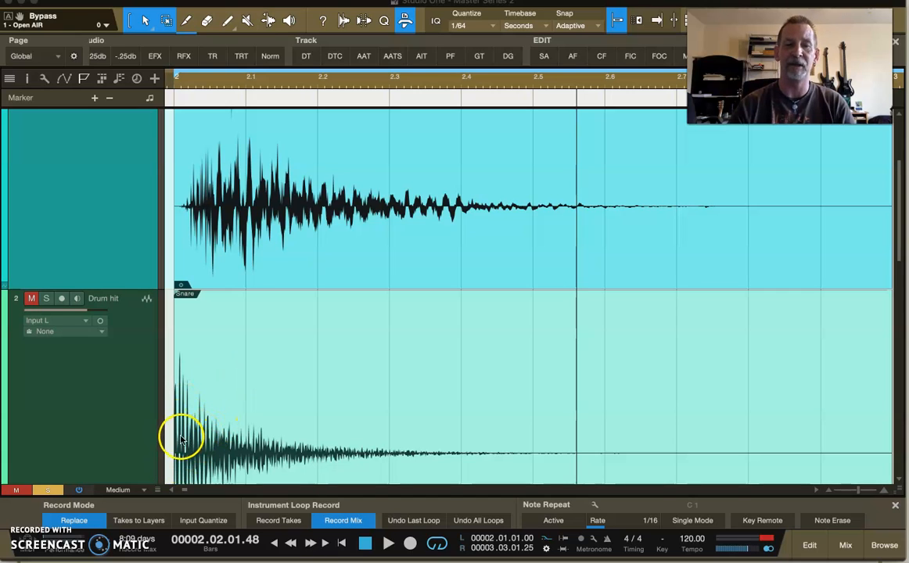
pyautogui.scroll(3, 234, 405)
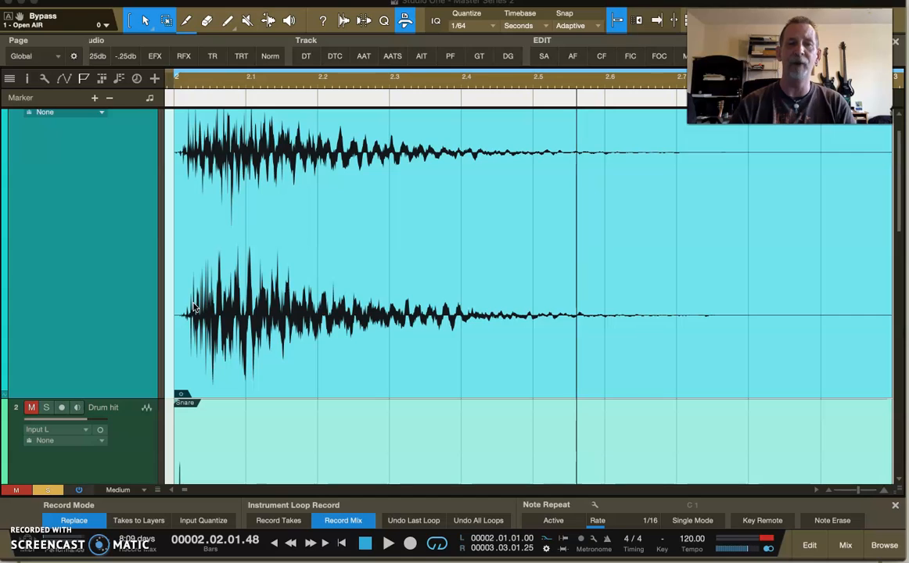
pyautogui.scroll(1, 194, 307)
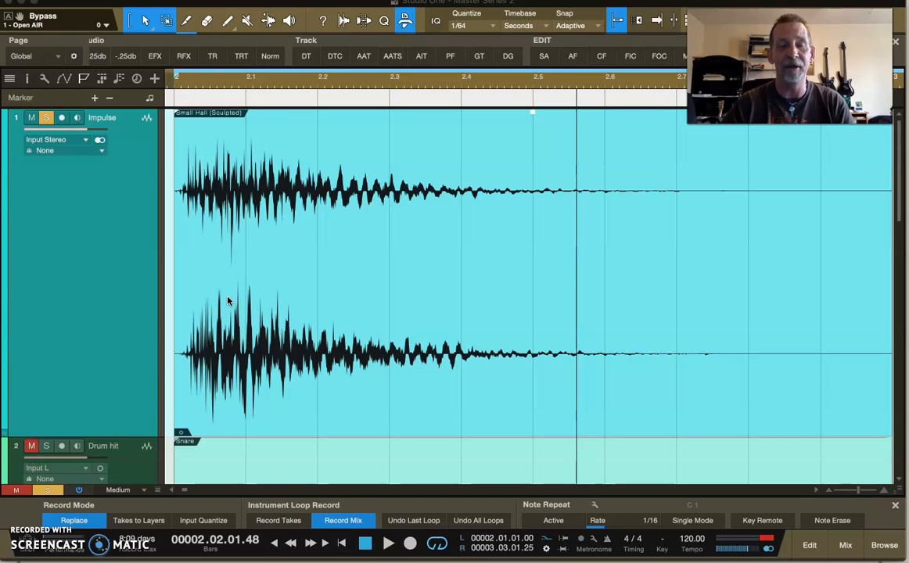
pyautogui.click(242, 294)
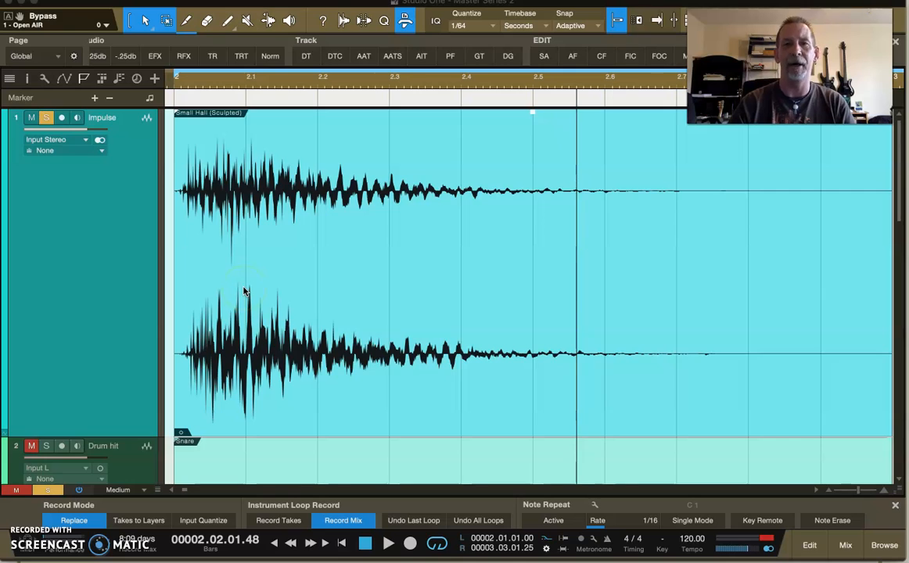
pyautogui.scroll(-1, 243, 294)
pyautogui.click(189, 317)
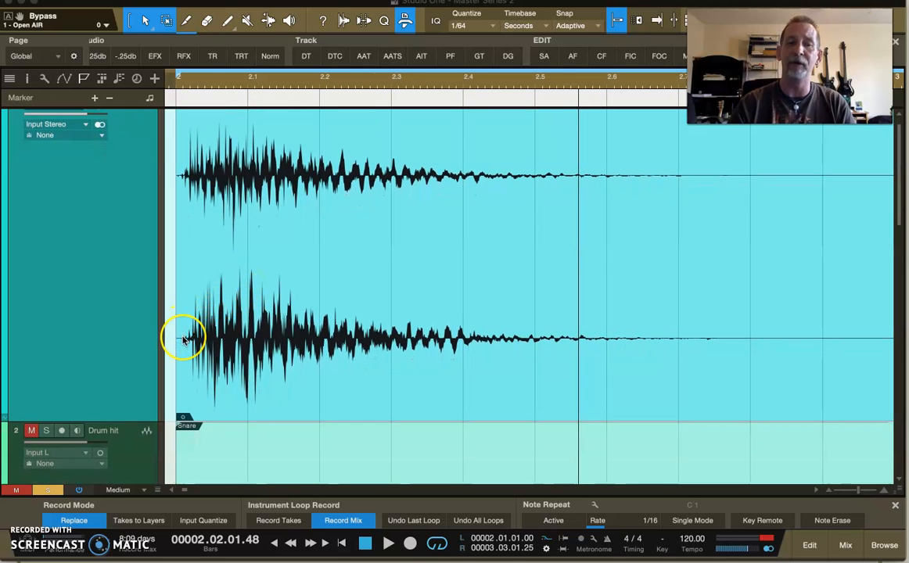
pyautogui.click(481, 295)
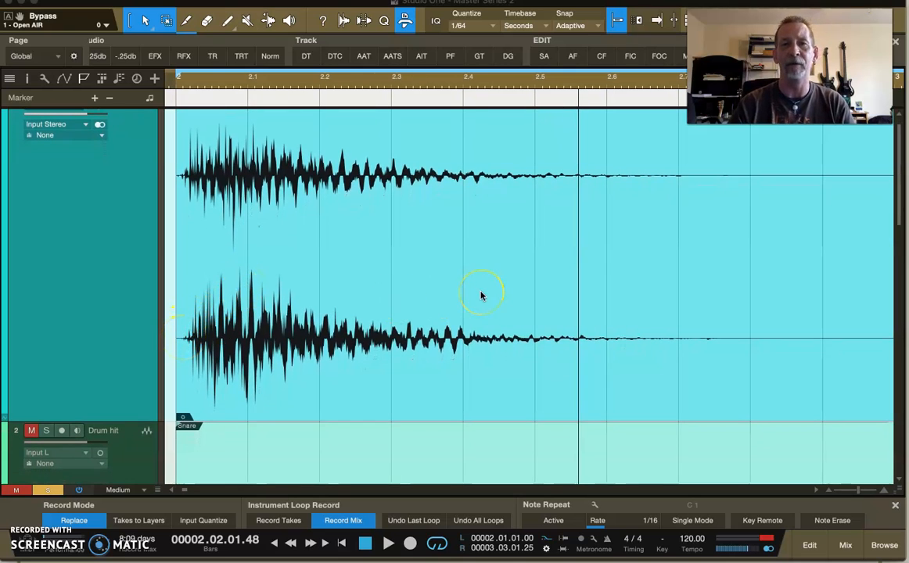
pyautogui.scroll(1, 482, 295)
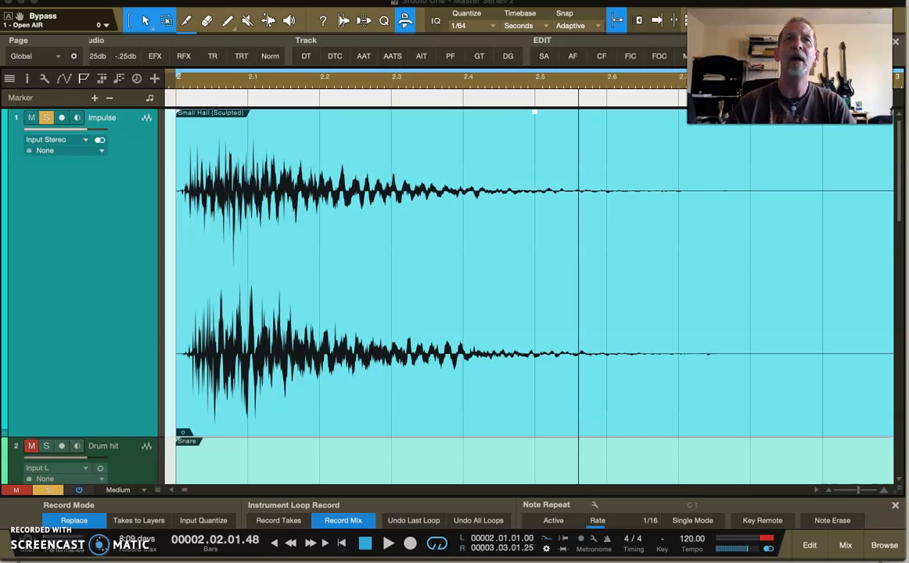
# - Try a longer Fade-In on the Open AIR impulse with the linear level display, and return it to 0.00 ms
pyautogui.moveTo(578, 136); pyautogui.dragTo(605, 117)
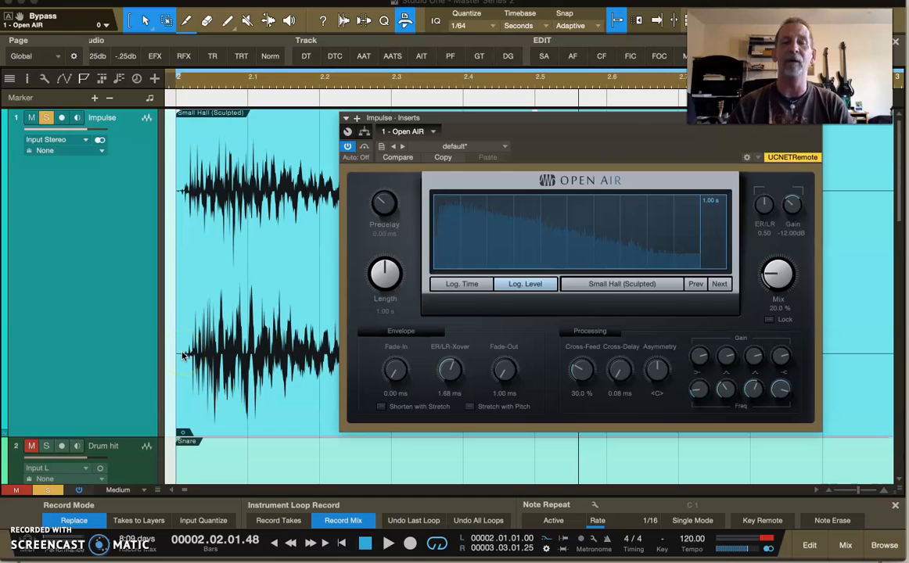
pyautogui.click(240, 289)
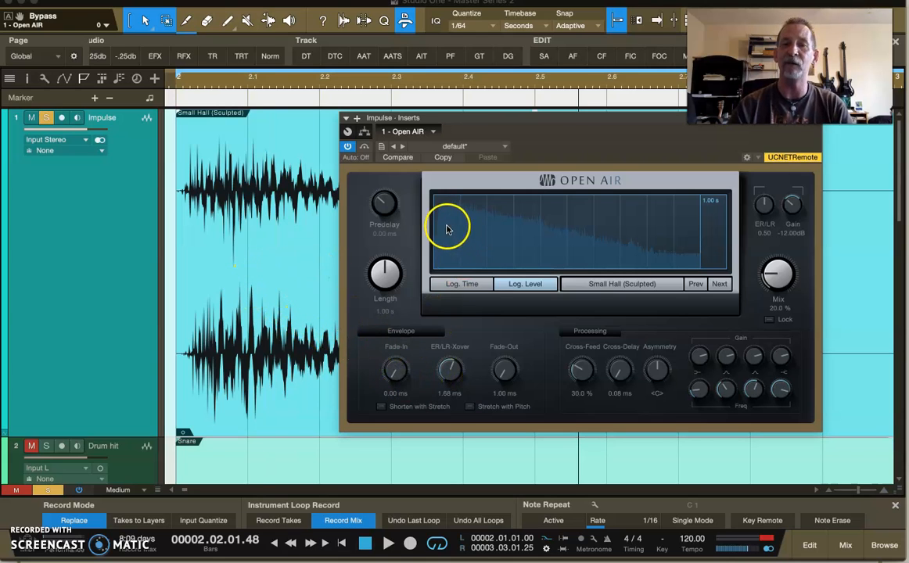
pyautogui.moveTo(392, 372); pyautogui.dragTo(401, 286)
pyautogui.moveTo(392, 376); pyautogui.dragTo(398, 406)
pyautogui.click(523, 286)
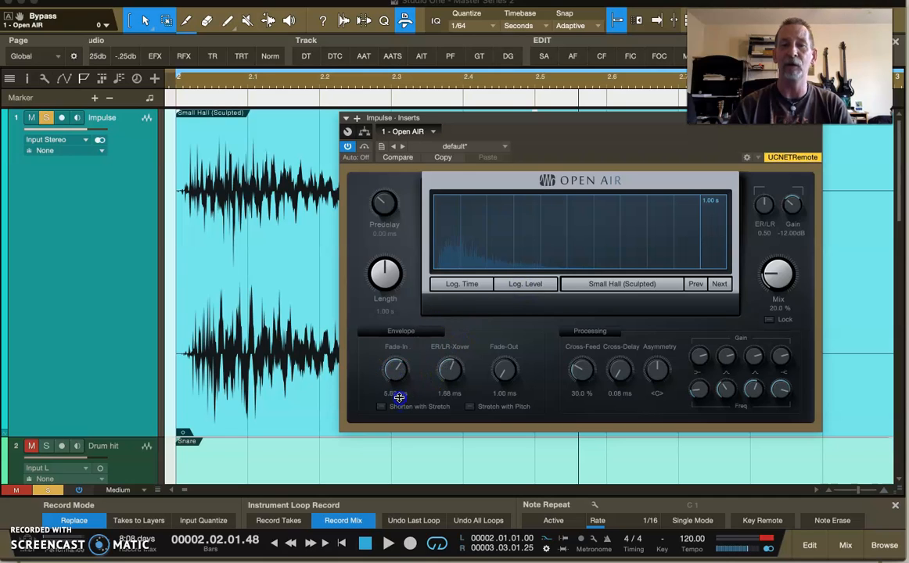
pyautogui.moveTo(398, 369); pyautogui.dragTo(392, 409)
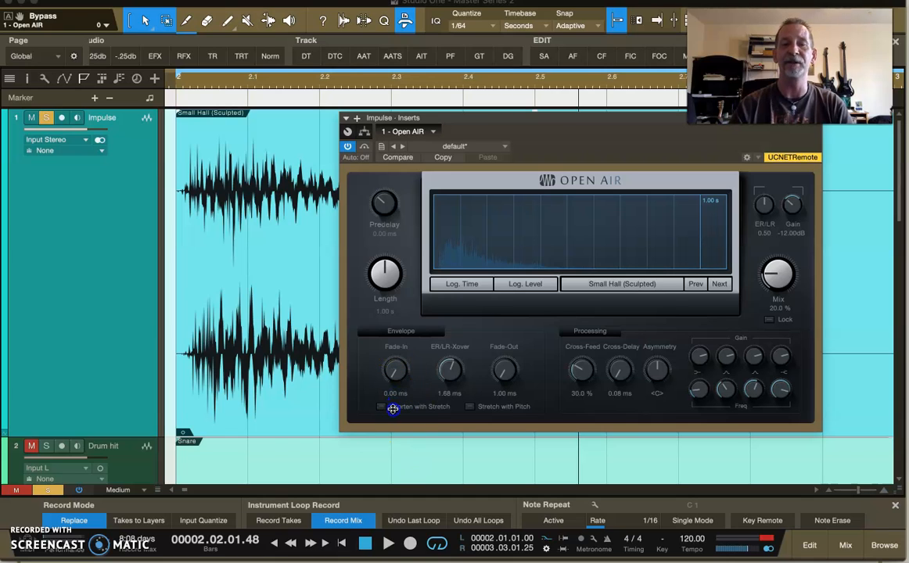
pyautogui.click(526, 287)
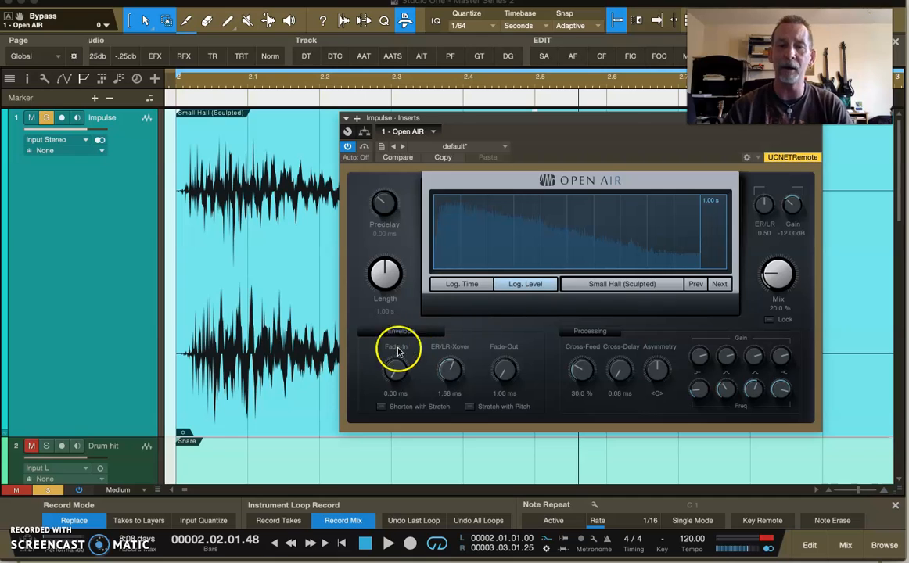
# - Set the Open AIR envelope's Fade-In to 102.3 ms and Fade-Out to 77.6 ms, leaving the logarithmic level display on
pyautogui.click(540, 290)
pyautogui.moveTo(394, 371); pyautogui.dragTo(459, 256)
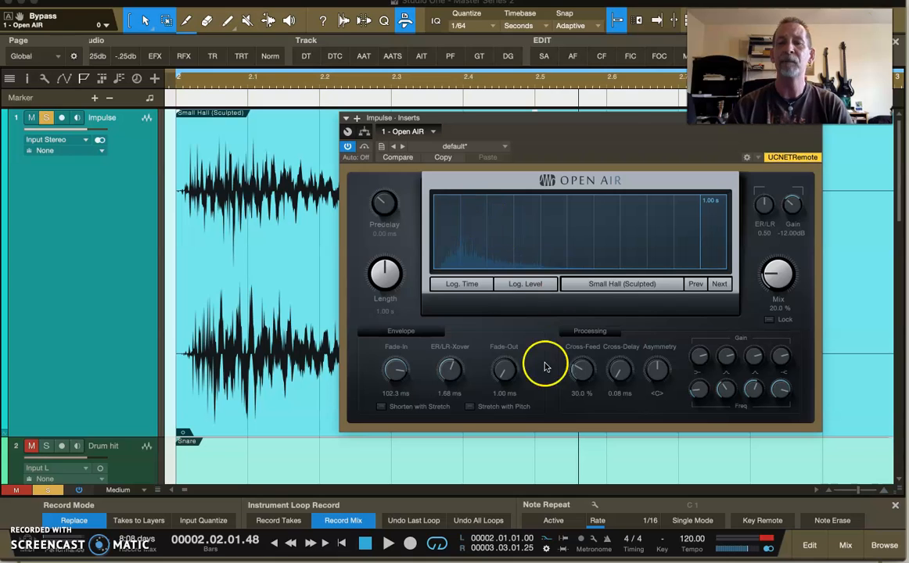
pyautogui.moveTo(504, 371); pyautogui.dragTo(526, 280)
pyautogui.click(526, 283)
pyautogui.moveTo(498, 369); pyautogui.dragTo(507, 420)
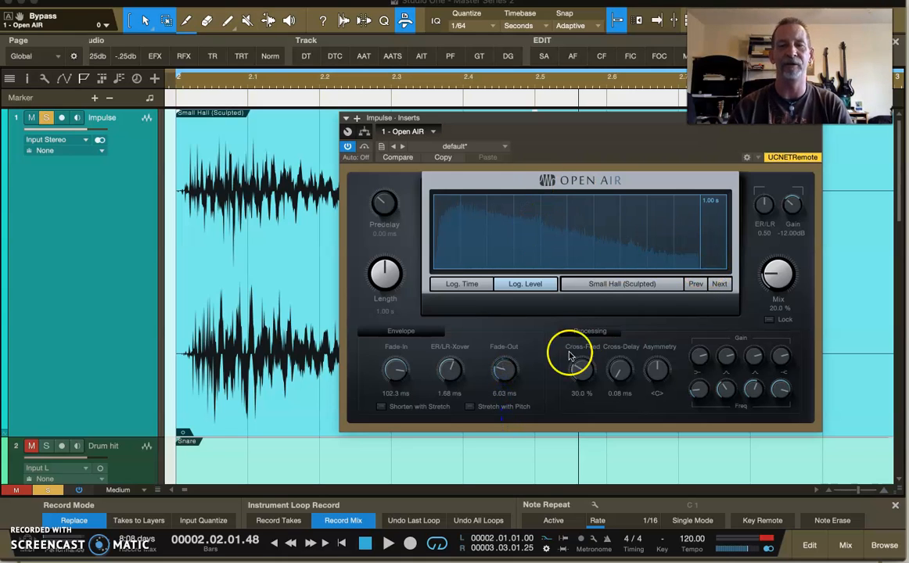
pyautogui.moveTo(507, 382); pyautogui.dragTo(507, 339)
pyautogui.moveTo(391, 270); pyautogui.dragTo(397, 262)
pyautogui.click(515, 288)
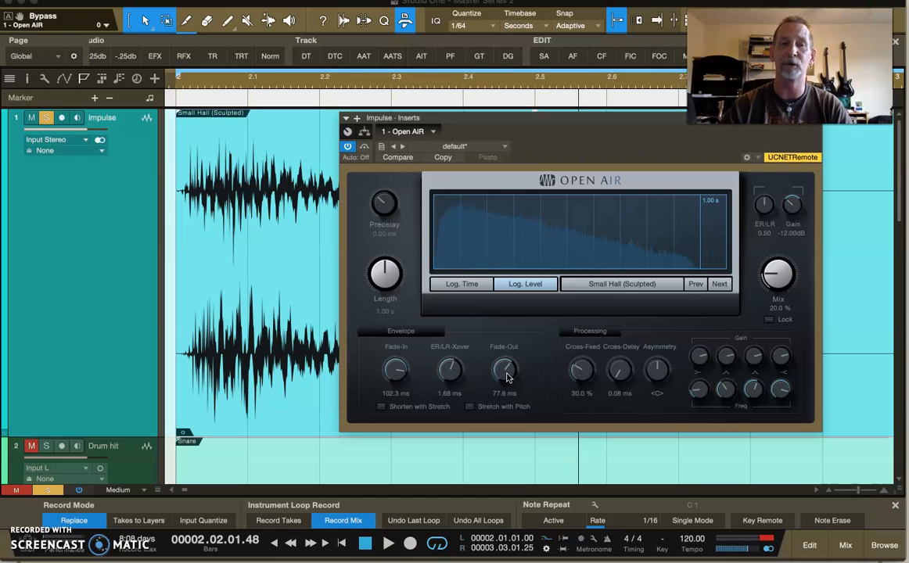
# - Try a curved fade-in up to the 2.1 mark on the Small Hall (Sculpted) event and undo it
pyautogui.moveTo(178, 115); pyautogui.dragTo(248, 114)
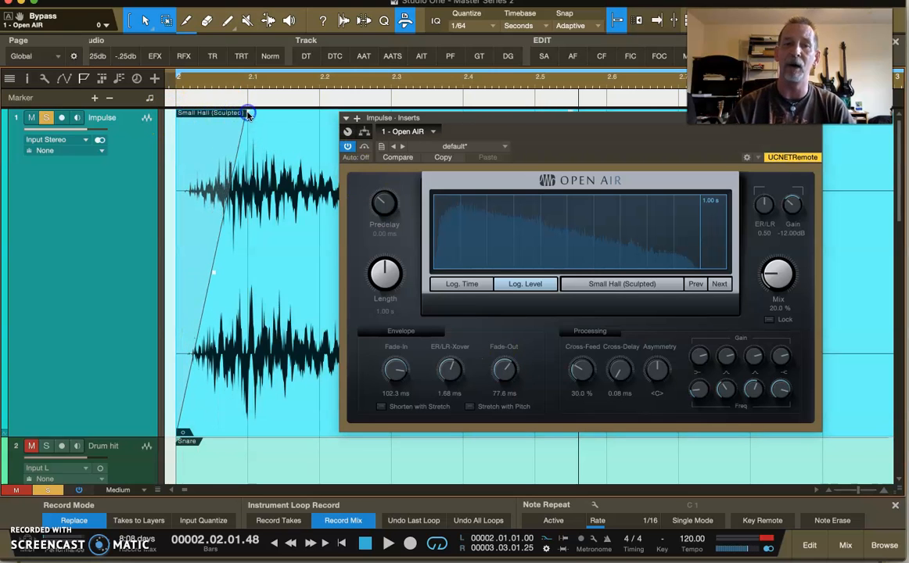
pyautogui.moveTo(233, 281); pyautogui.dragTo(274, 358)
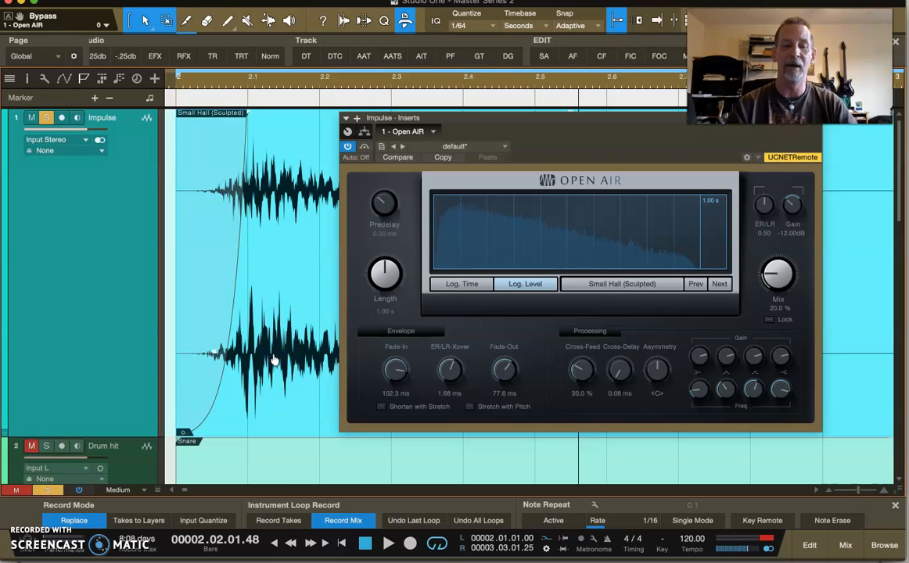
pyautogui.hotkey('ctrl', 'z')
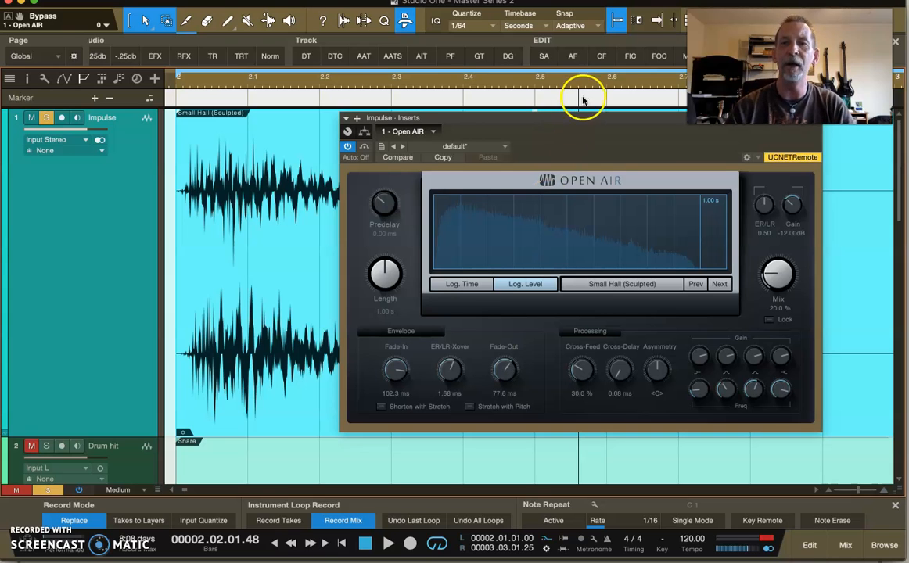
# - Split the Small Hall (Sculpted) event on the Impulse track at about the 2.14 mark
pyautogui.moveTo(592, 119); pyautogui.dragTo(503, 135)
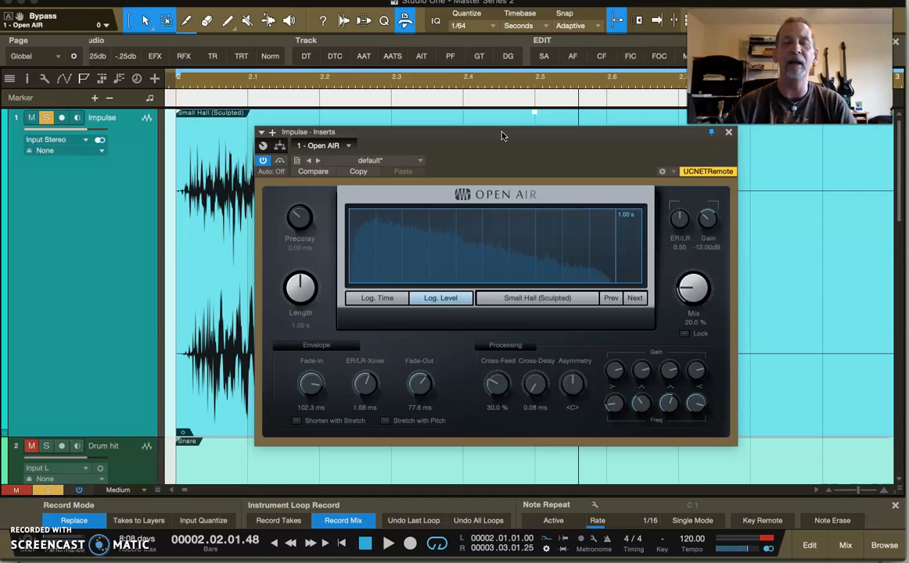
pyautogui.moveTo(503, 135); pyautogui.dragTo(479, 362)
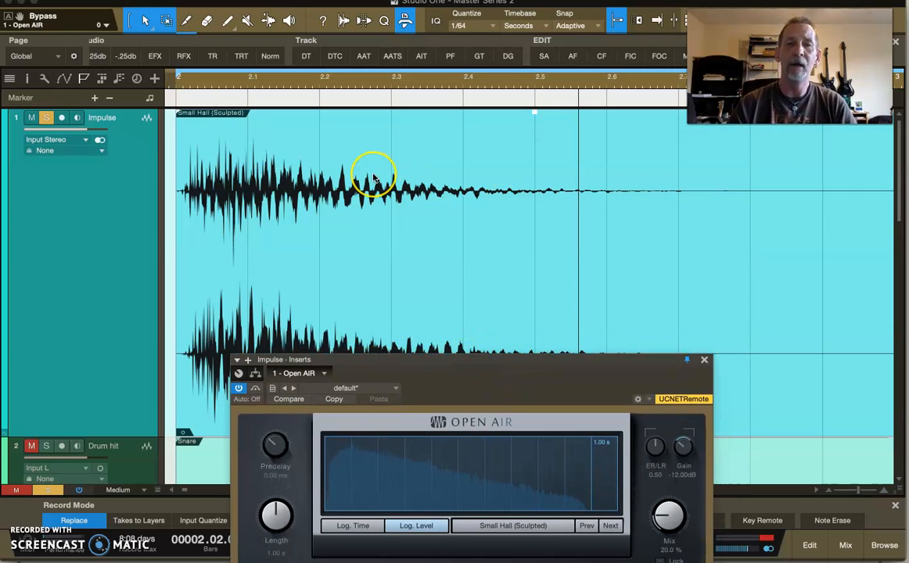
pyautogui.press('3')
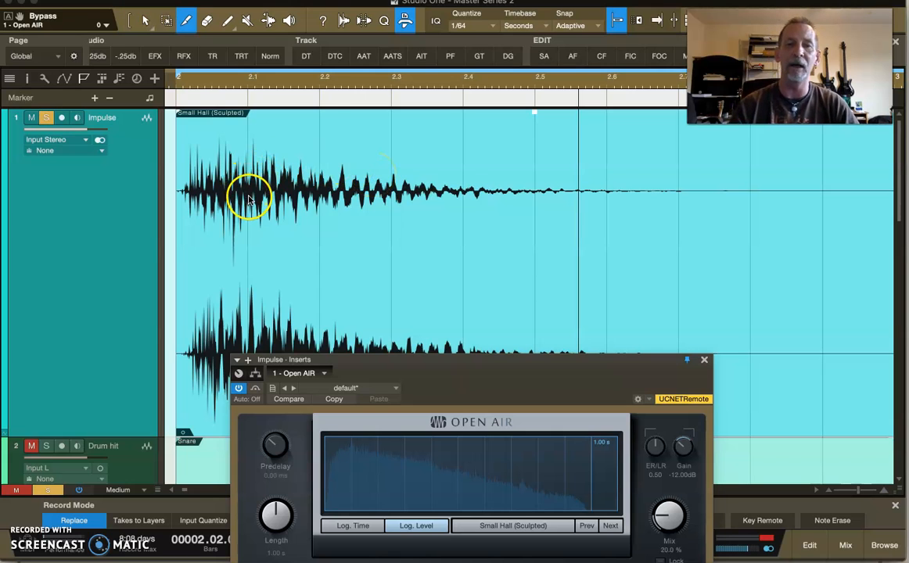
pyautogui.click(269, 208)
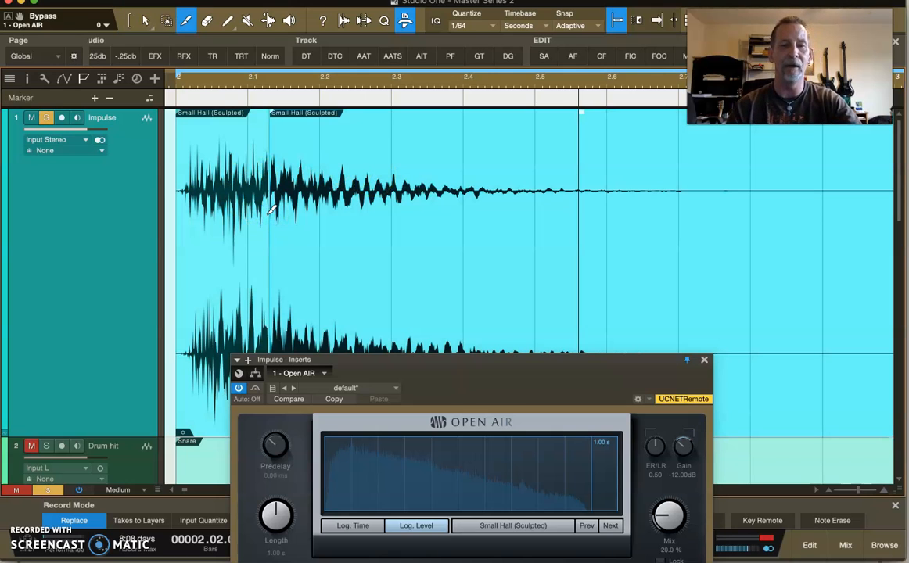
pyautogui.press('super+z')
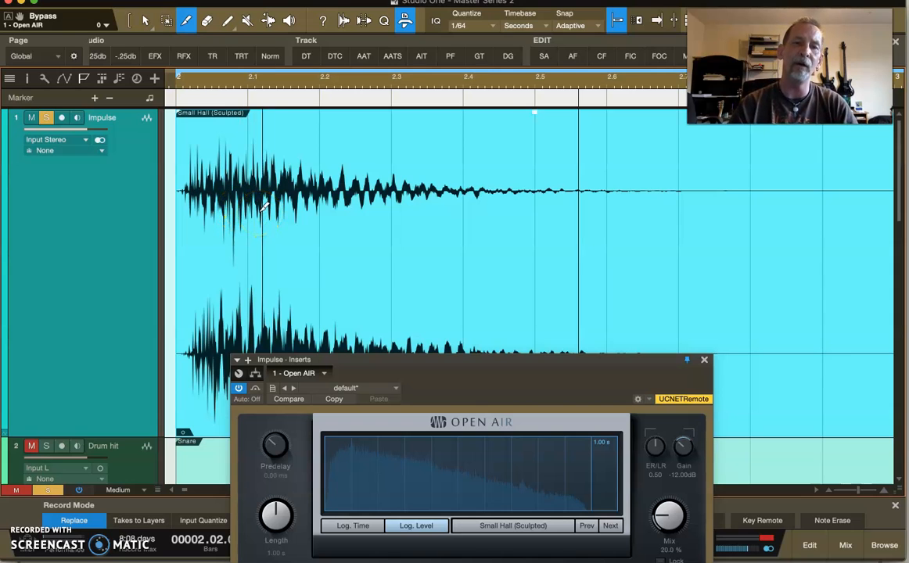
pyautogui.click(279, 208)
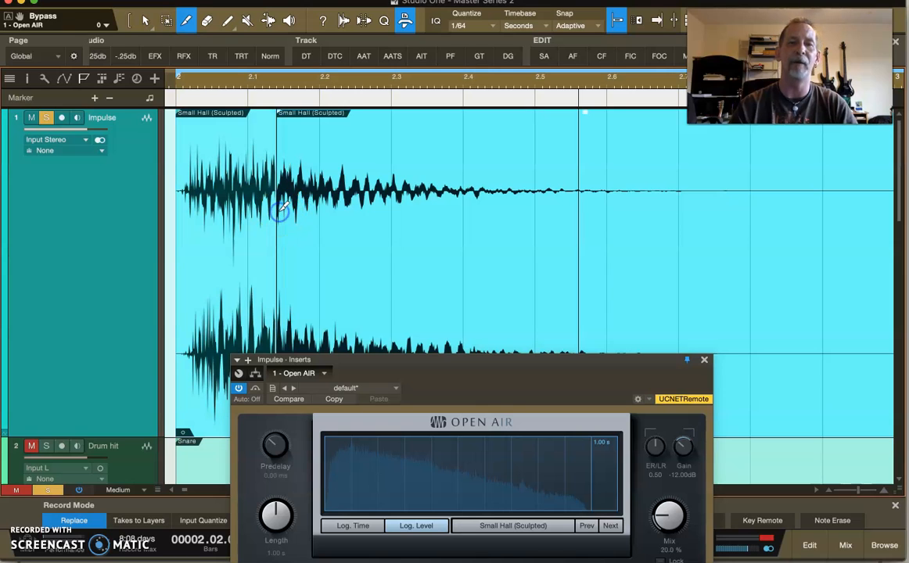
pyautogui.press('1')
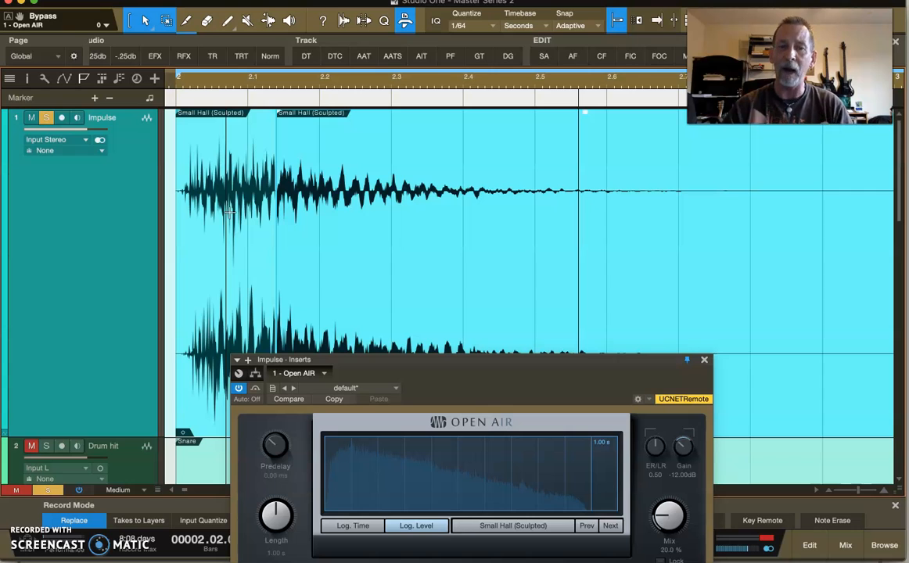
# - Display the Open AIR impulse on a logarithmic time scale and set ER/LR-Xover to 98.2 ms with the ER/LR balance at 0.50
pyautogui.click(448, 366)
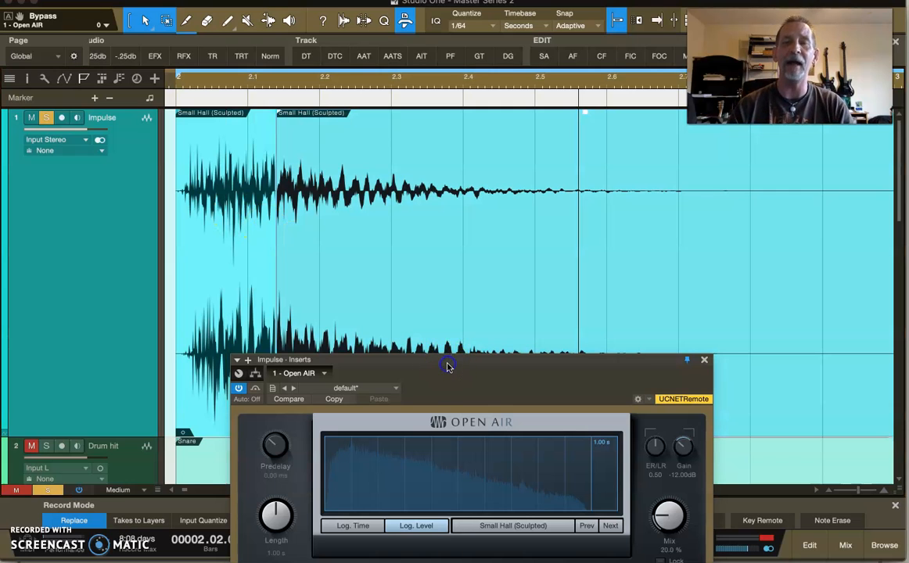
pyautogui.moveTo(448, 366); pyautogui.dragTo(449, 134)
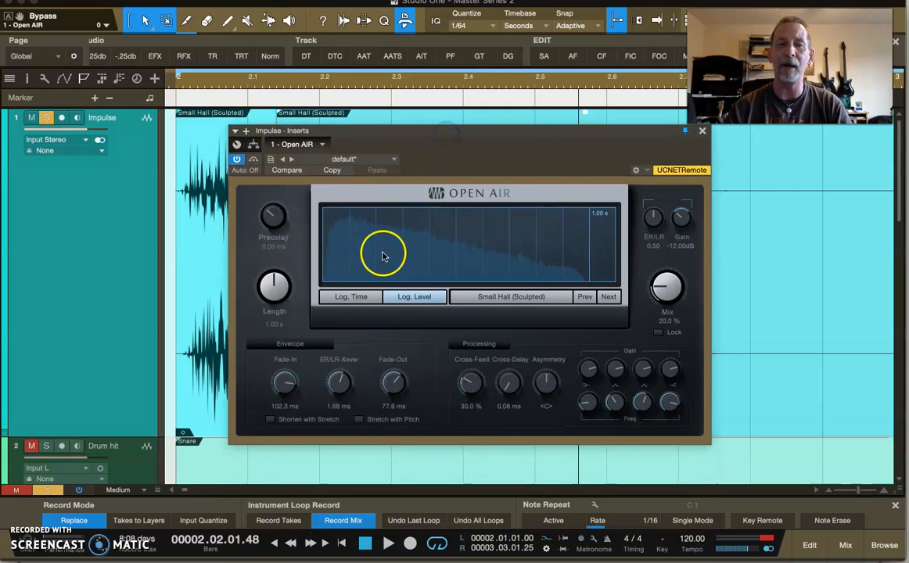
pyautogui.click(367, 300)
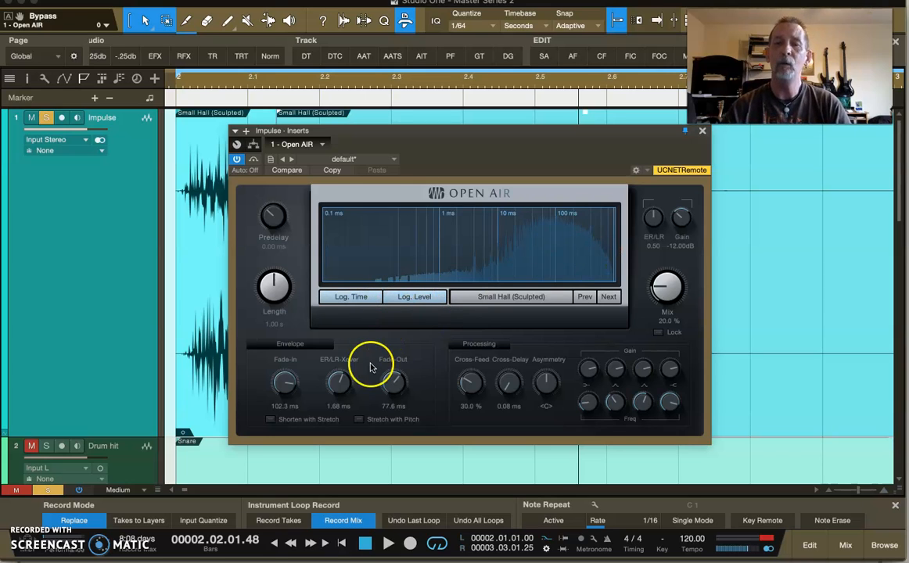
pyautogui.moveTo(335, 384); pyautogui.dragTo(328, 349)
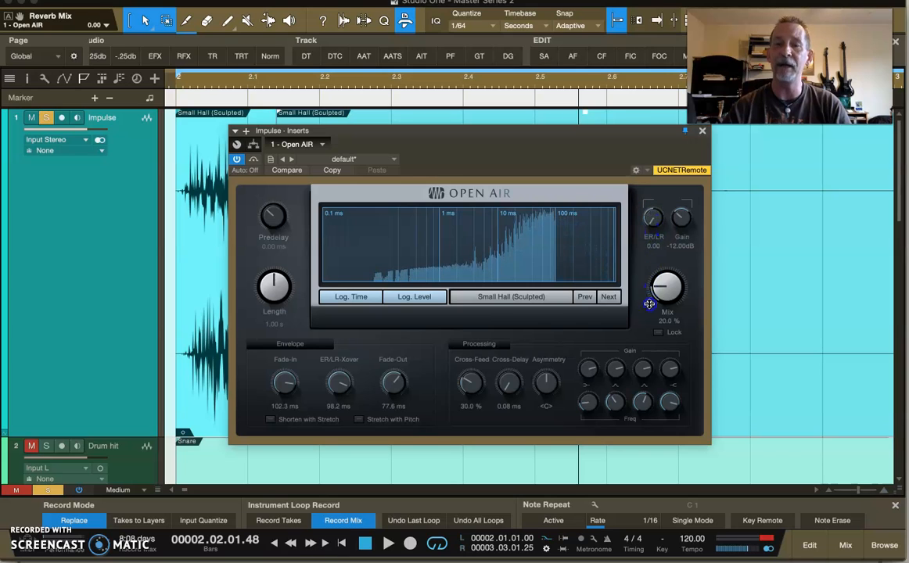
pyautogui.moveTo(649, 272); pyautogui.dragTo(647, 216)
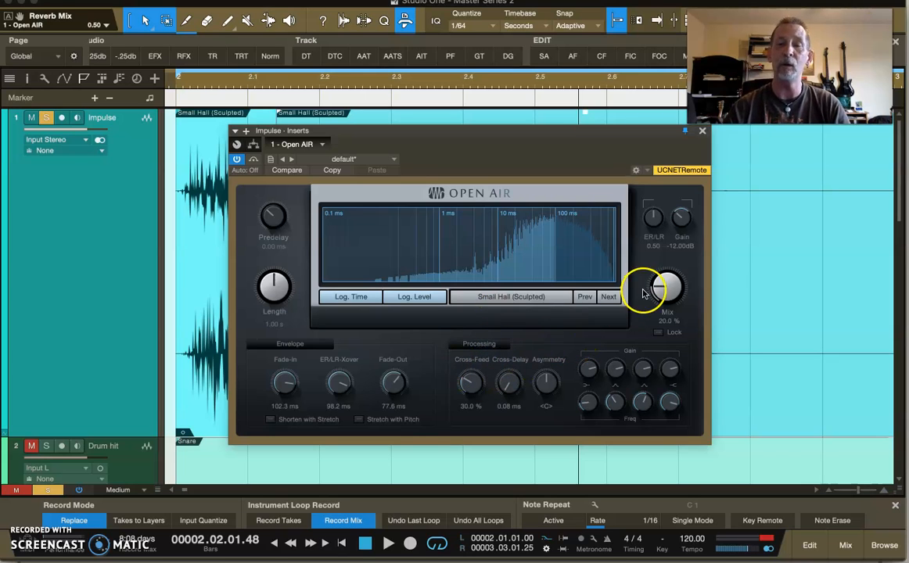
# - Set the Open AIR ER/LR balance to 0.00 for early reflections only and adjust ER/LR-Xover to 104.8 ms
pyautogui.moveTo(338, 384); pyautogui.dragTo(337, 388)
pyautogui.moveTo(654, 220); pyautogui.dragTo(661, 249)
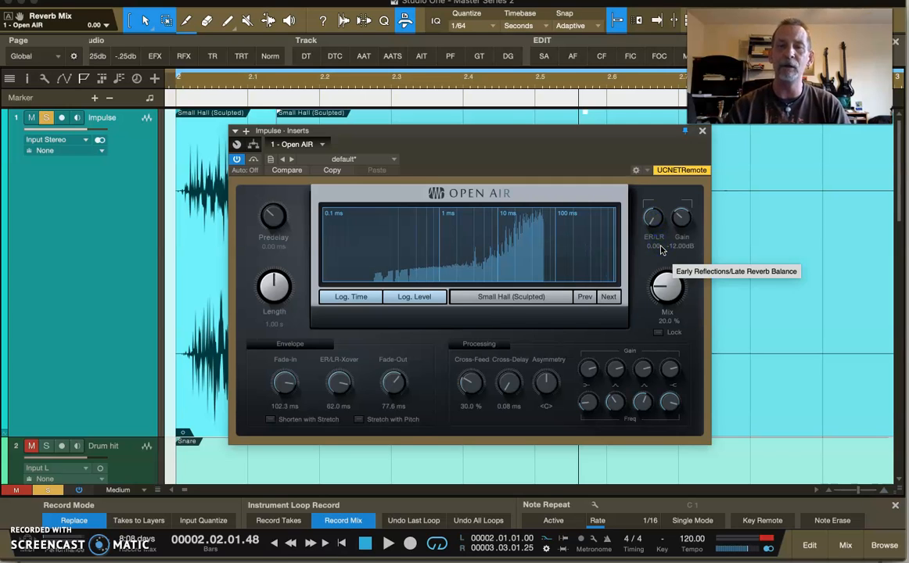
pyautogui.click(335, 385)
pyautogui.moveTo(335, 386); pyautogui.dragTo(335, 378)
pyautogui.moveTo(335, 372); pyautogui.dragTo(335, 383)
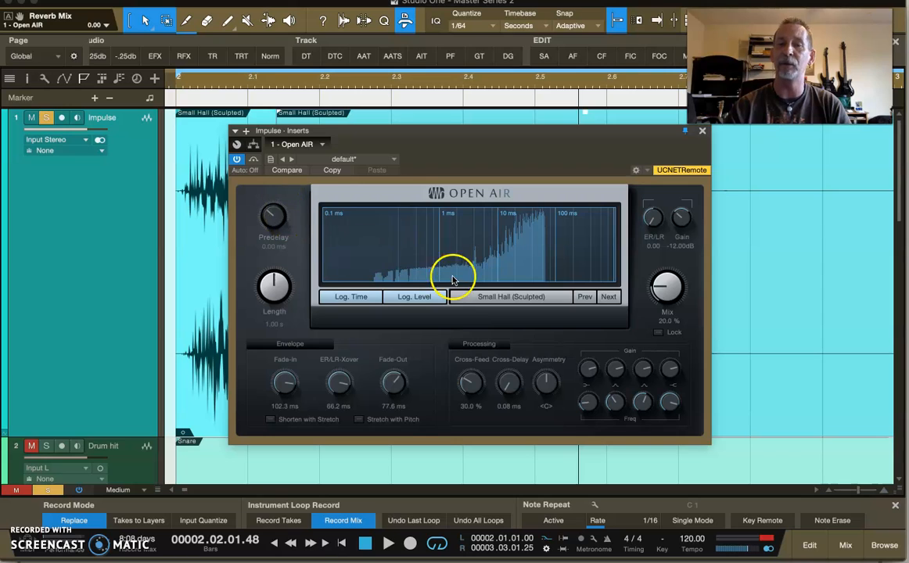
pyautogui.moveTo(339, 382); pyautogui.dragTo(342, 392)
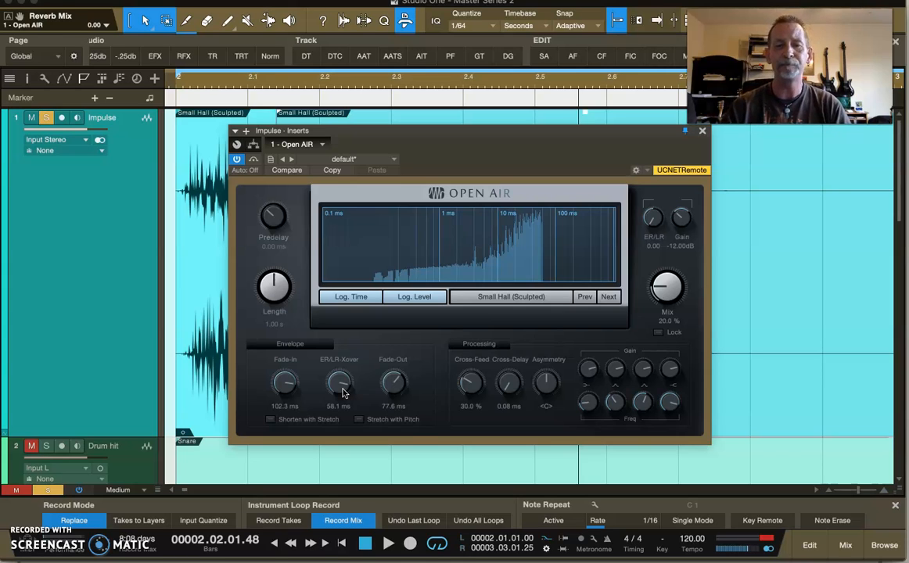
pyautogui.moveTo(339, 384); pyautogui.dragTo(336, 378)
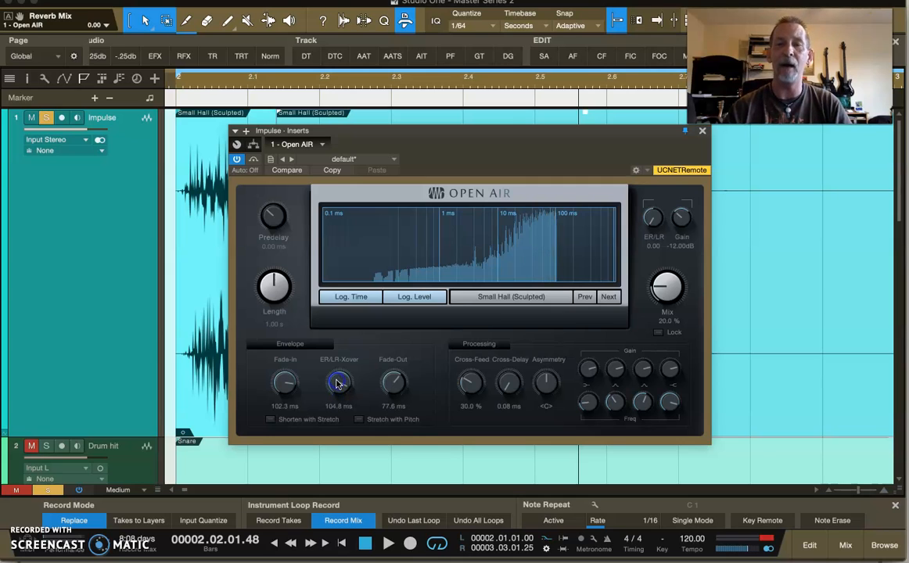
# - Set the Open AIR ER/LR balance to 1.00 for late reflections only and raise ER/LR-Xover to 189.2 ms
pyautogui.moveTo(654, 227); pyautogui.dragTo(658, 169)
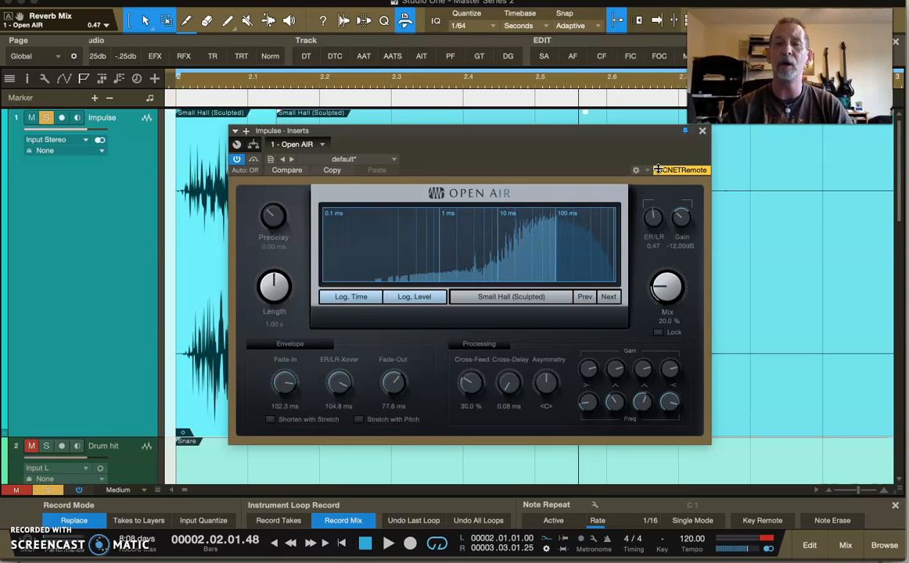
pyautogui.moveTo(657, 219); pyautogui.dragTo(656, 146)
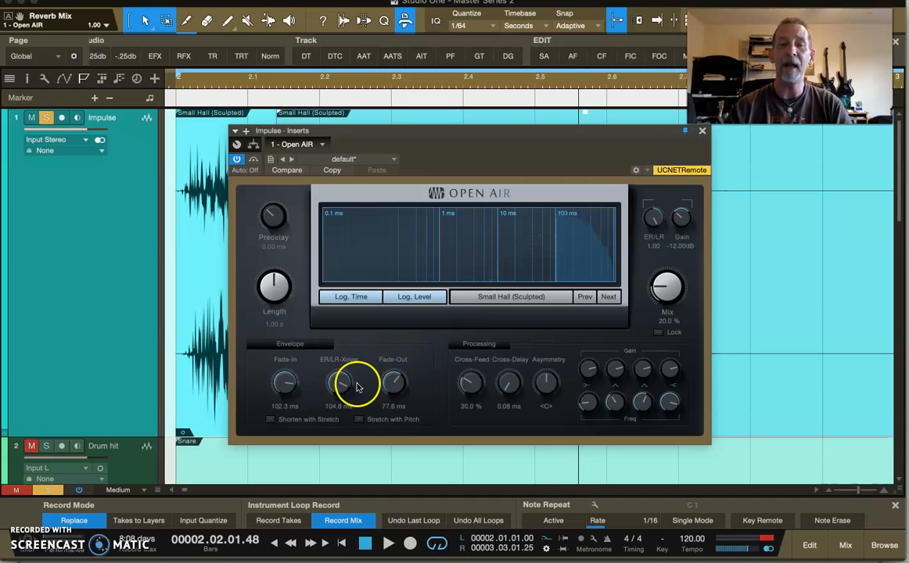
pyautogui.moveTo(338, 382); pyautogui.dragTo(336, 382)
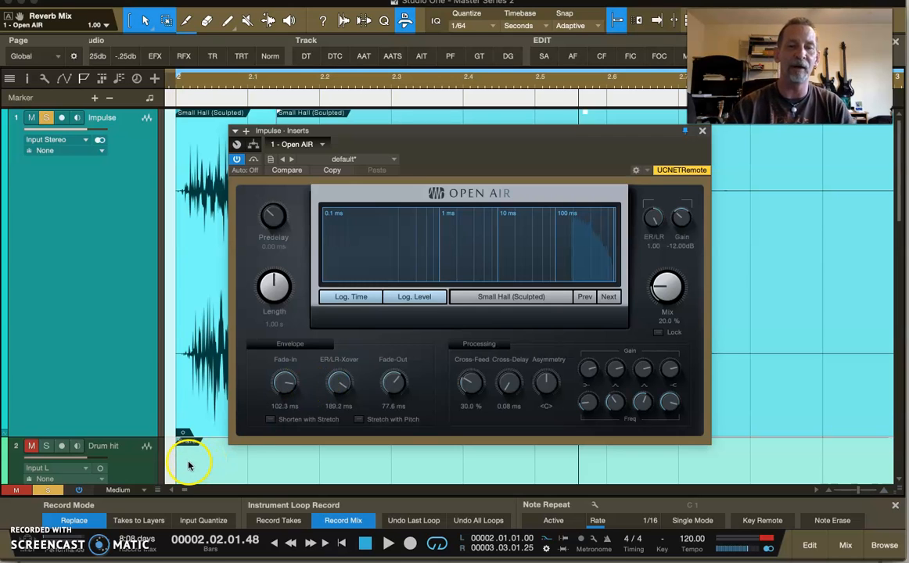
# - Bring the Drum hit waveform into view and temporarily move the Open AIR window aside to examine the Impulse track's waveform
pyautogui.scroll(-3, 189, 462)
pyautogui.scroll(-2, 189, 462)
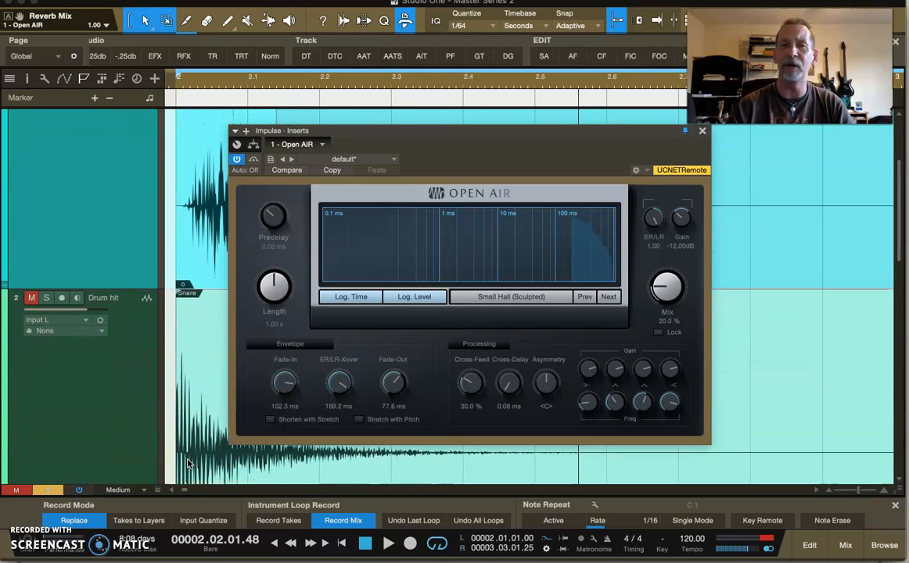
pyautogui.click(209, 422)
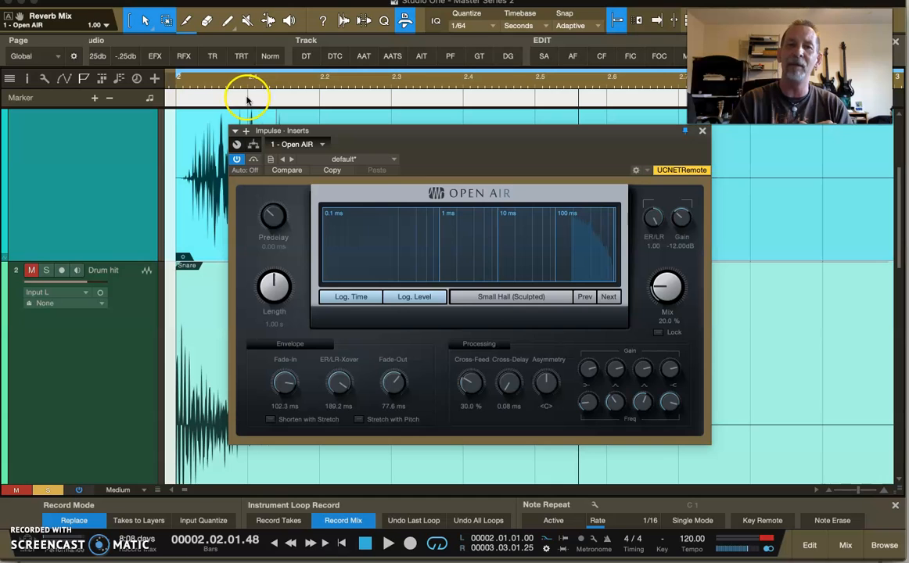
pyautogui.moveTo(332, 138); pyautogui.dragTo(332, 255)
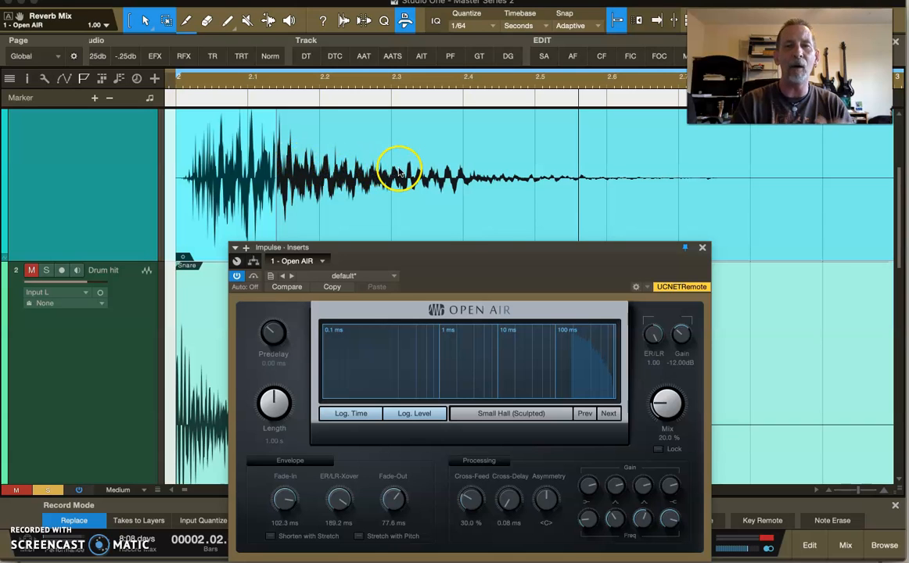
pyautogui.moveTo(449, 251); pyautogui.dragTo(475, 140)
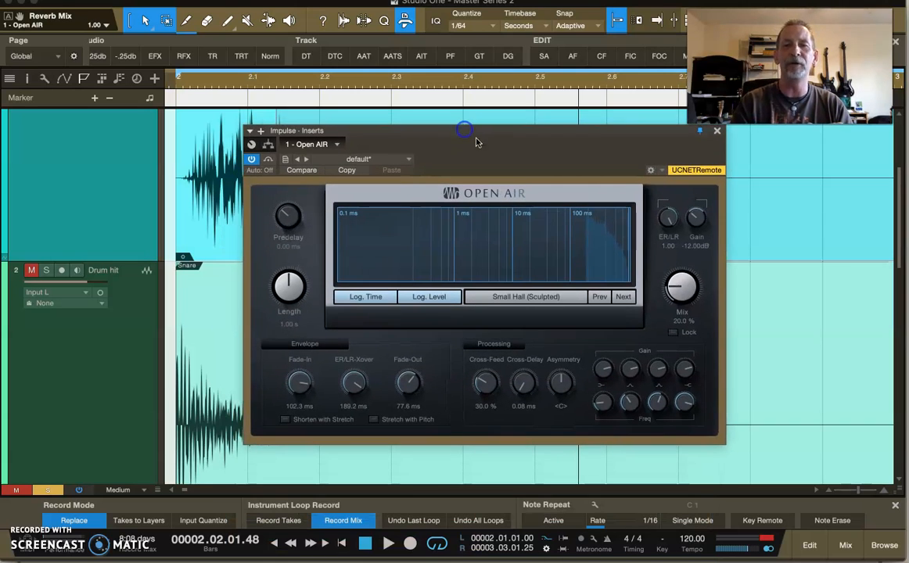
# - Lower the Open AIR ER/LR-Xover to 32.2 ms and set the ER/LR balance to 0.82
pyautogui.moveTo(352, 382); pyautogui.dragTo(351, 378)
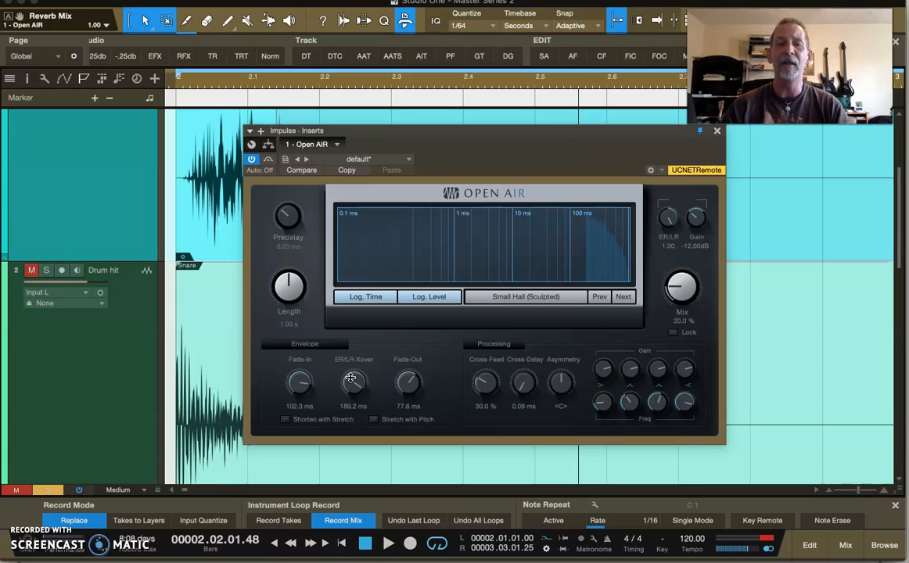
pyautogui.moveTo(352, 379)
pyautogui.mouseDown()
pyautogui.moveTo(351, 420)
pyautogui.moveTo(351, 383)
pyautogui.mouseUp()
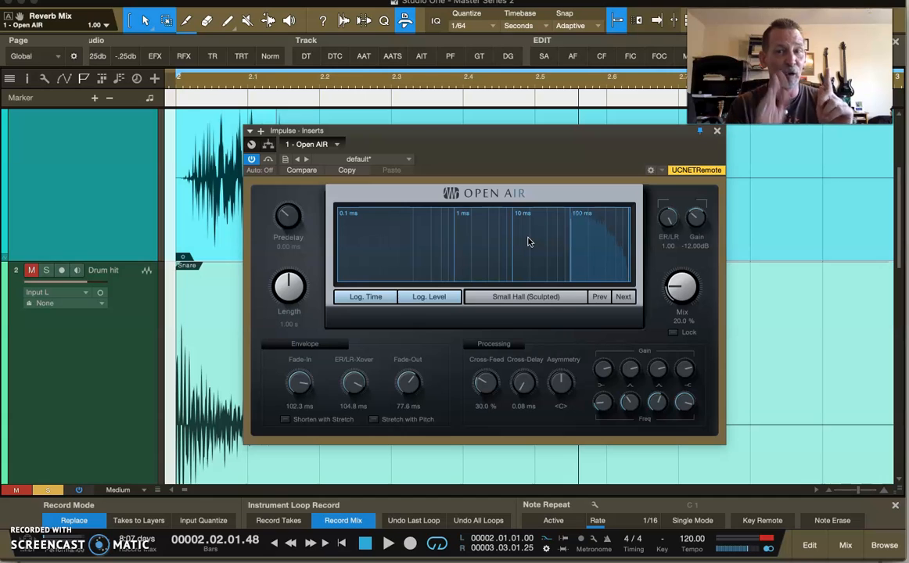
pyautogui.moveTo(348, 381); pyautogui.dragTo(352, 394)
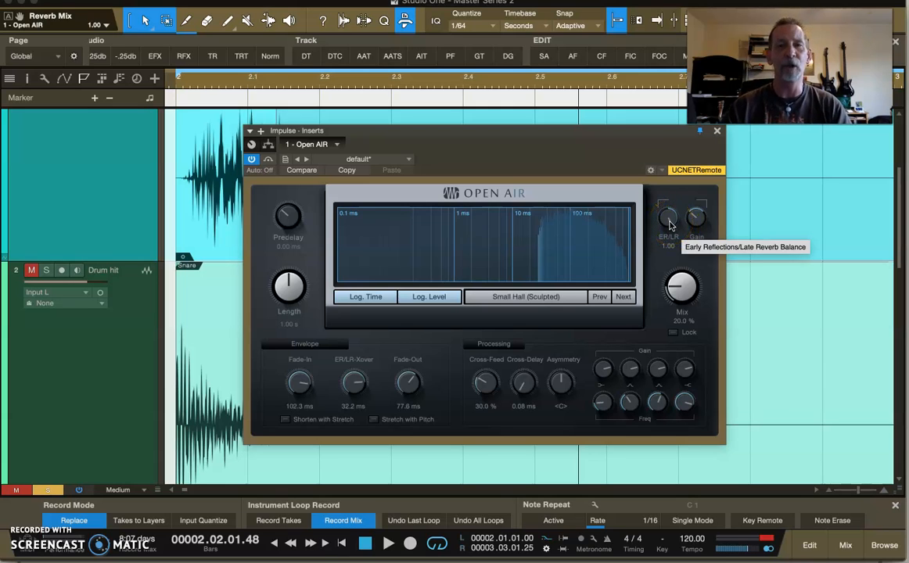
pyautogui.moveTo(669, 226)
pyautogui.mouseDown()
pyautogui.moveTo(673, 288)
pyautogui.moveTo(666, 241)
pyautogui.mouseUp()
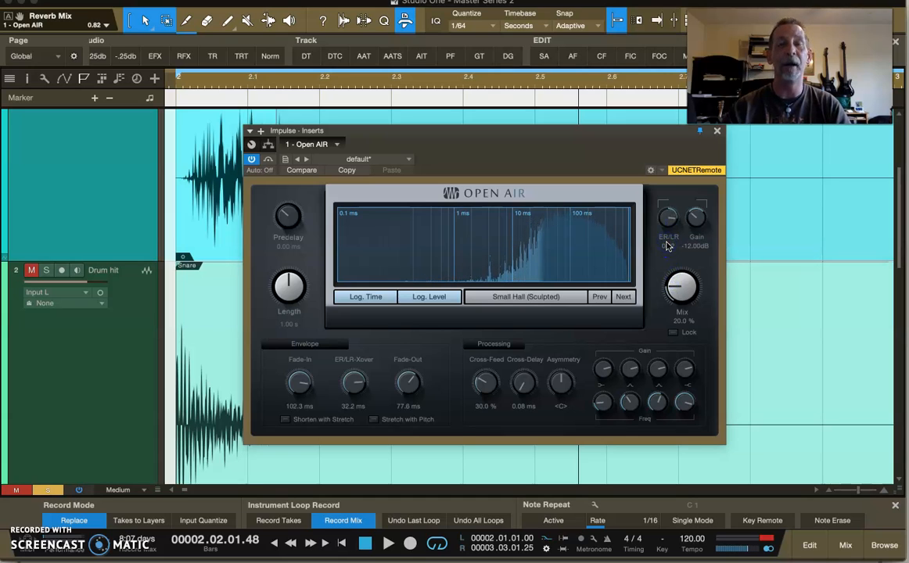